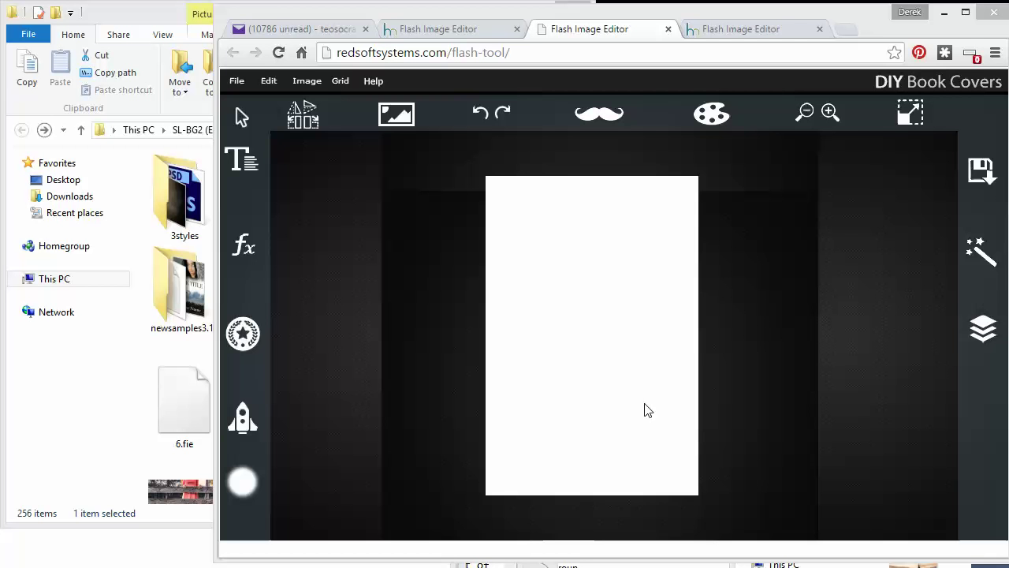
- Import the image 6800701_xl from the newsamples folder and enlarge it to fill the blank cover
click(396, 114)
click(404, 156)
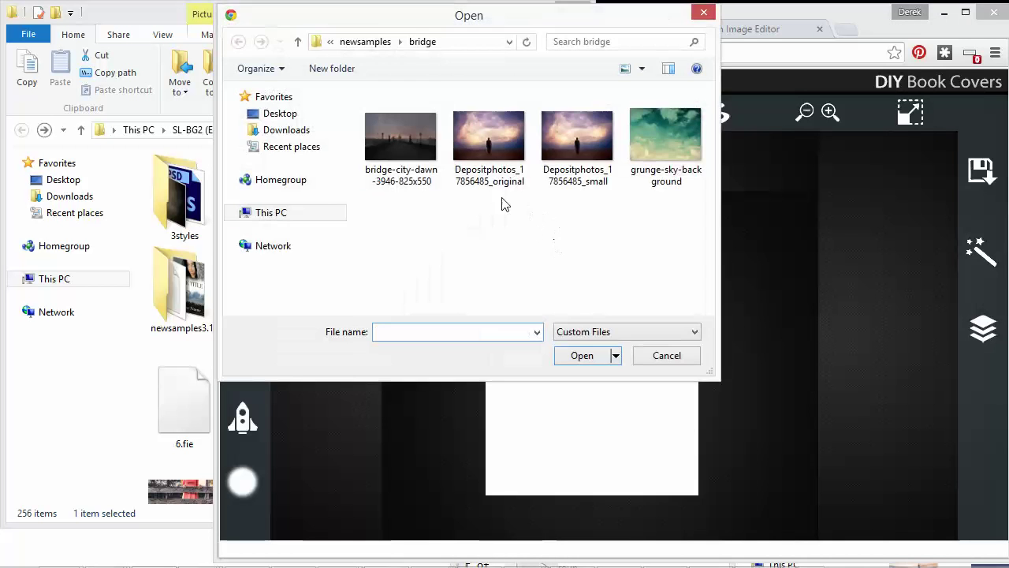
click(378, 42)
scroll(534, 214, down, 5)
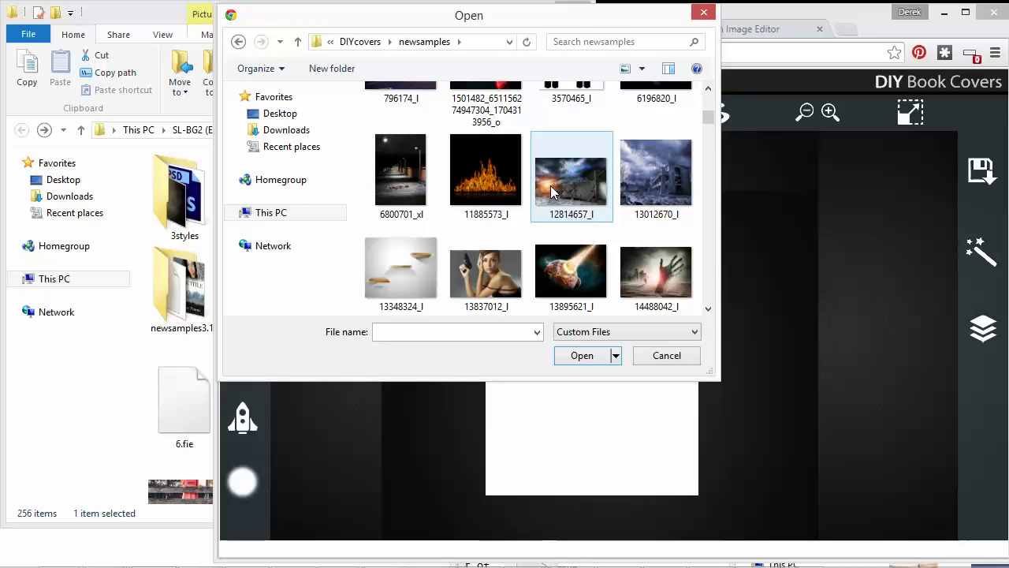
click(418, 180)
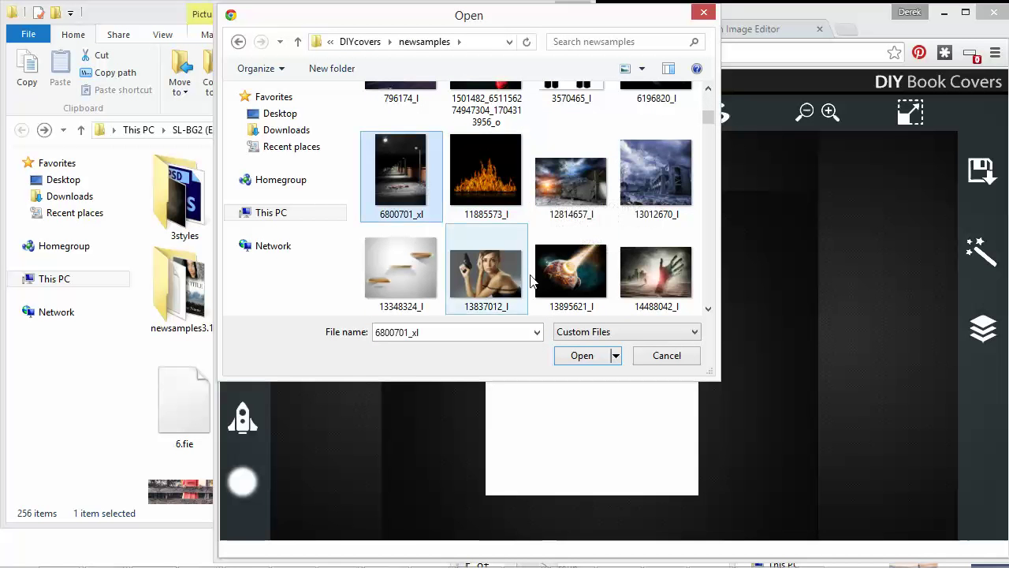
click(582, 355)
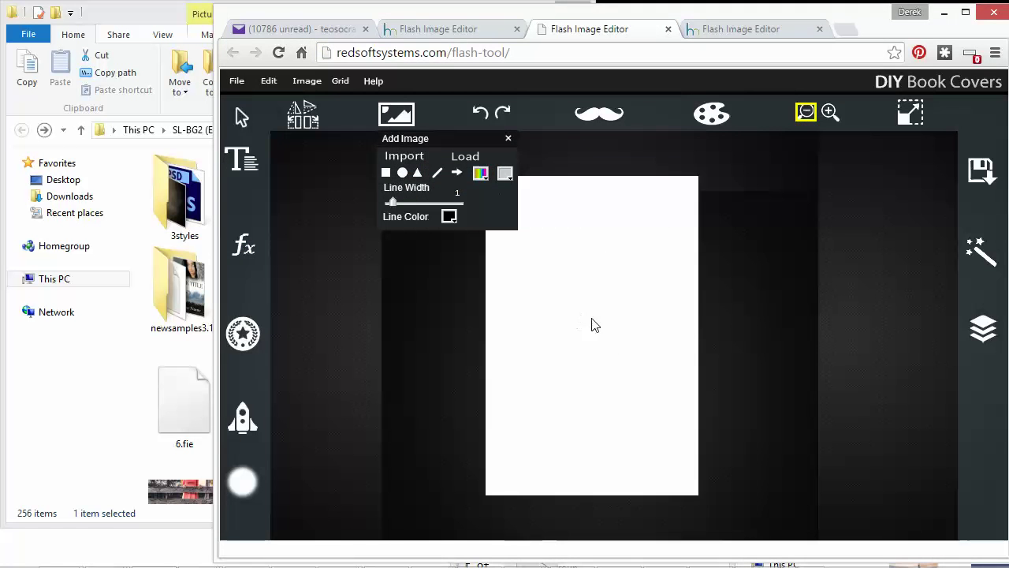
click(761, 389)
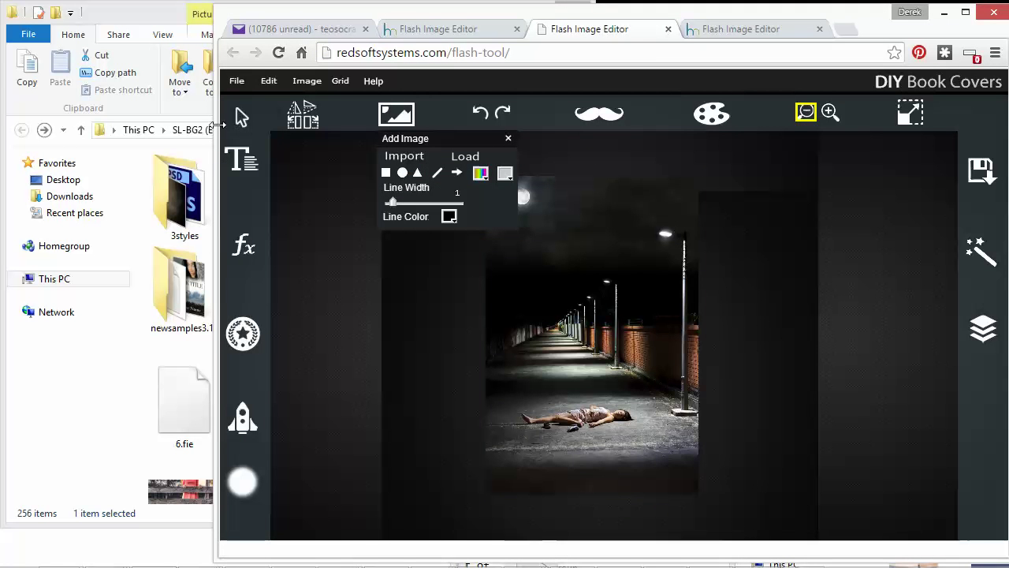
- Widen the browser window to give the cover editor more room
drag(219, 126, 157, 126)
click(521, 309)
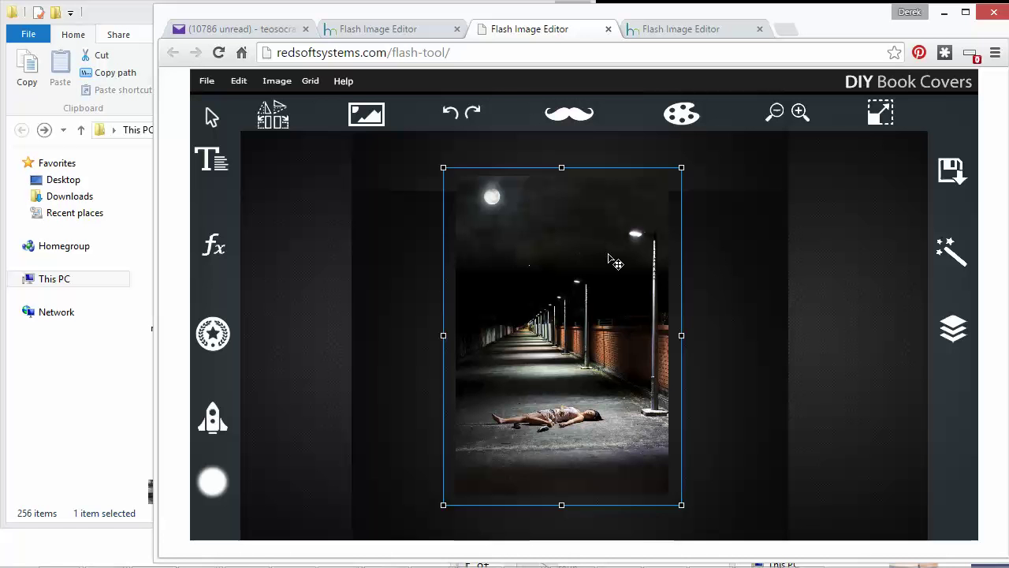
click(733, 337)
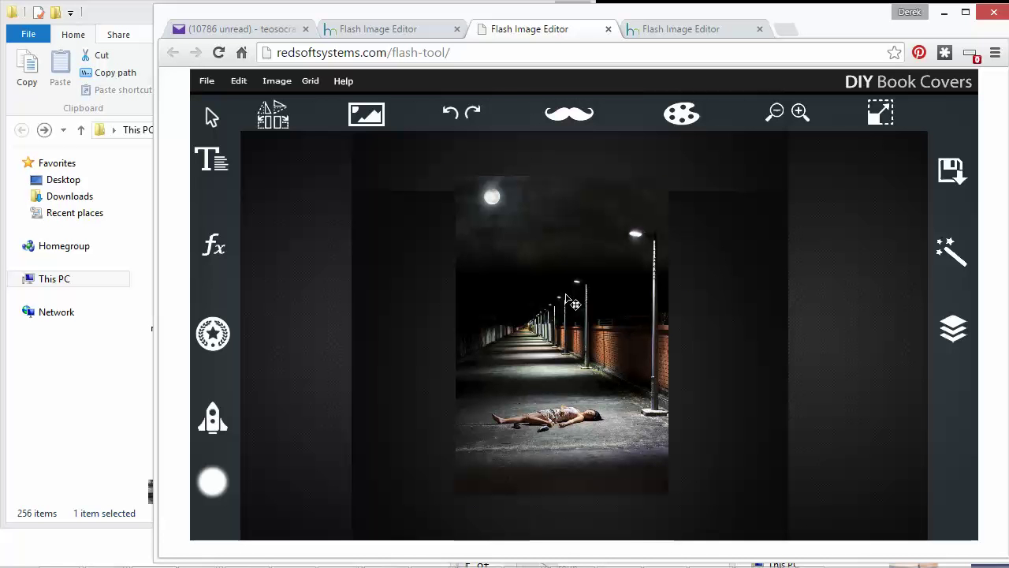
- Import the texture image Dark_texture_by_vanerich from the overlays folder onto the cover
click(366, 119)
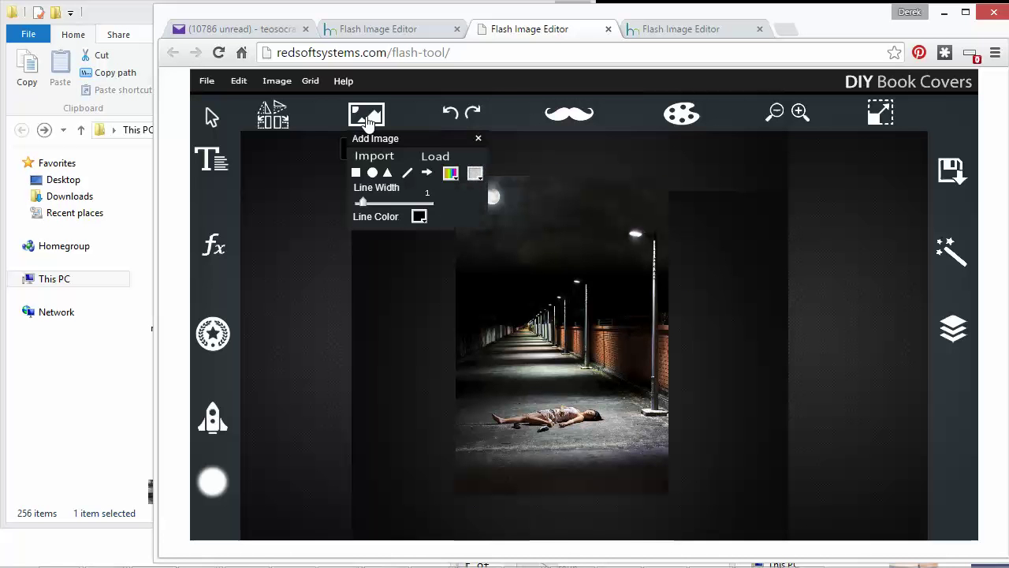
click(371, 156)
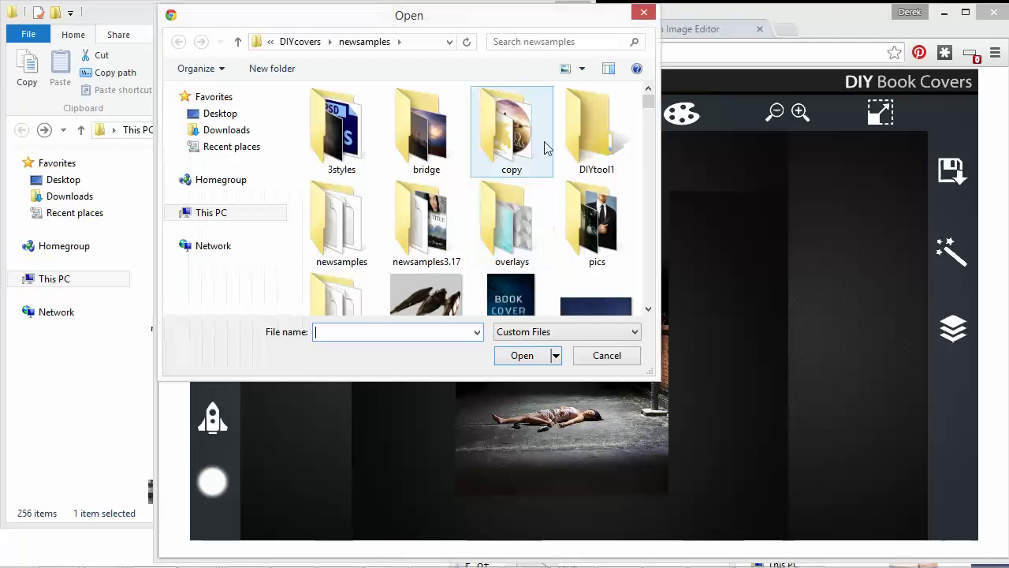
click(495, 207)
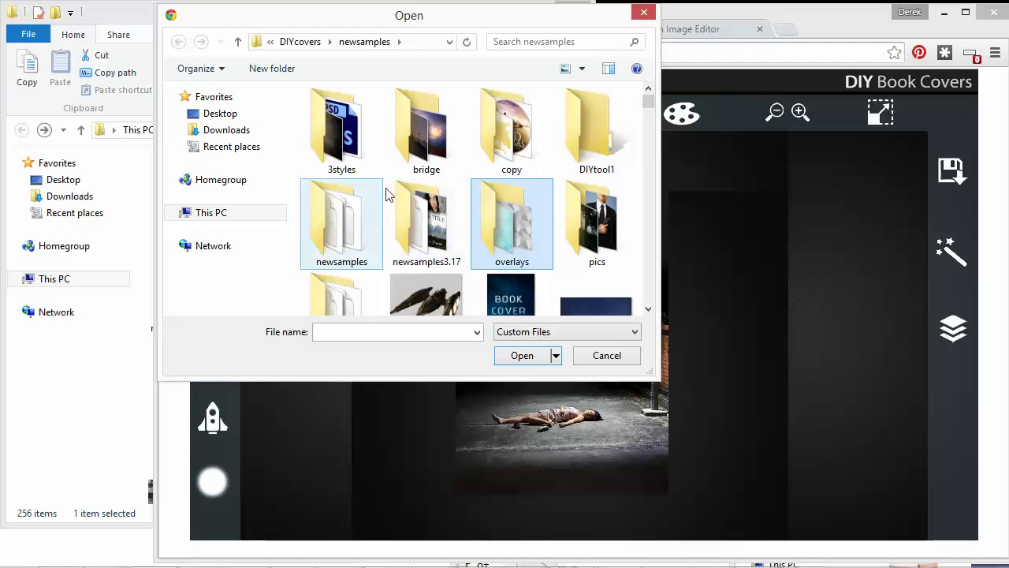
double_click(509, 220)
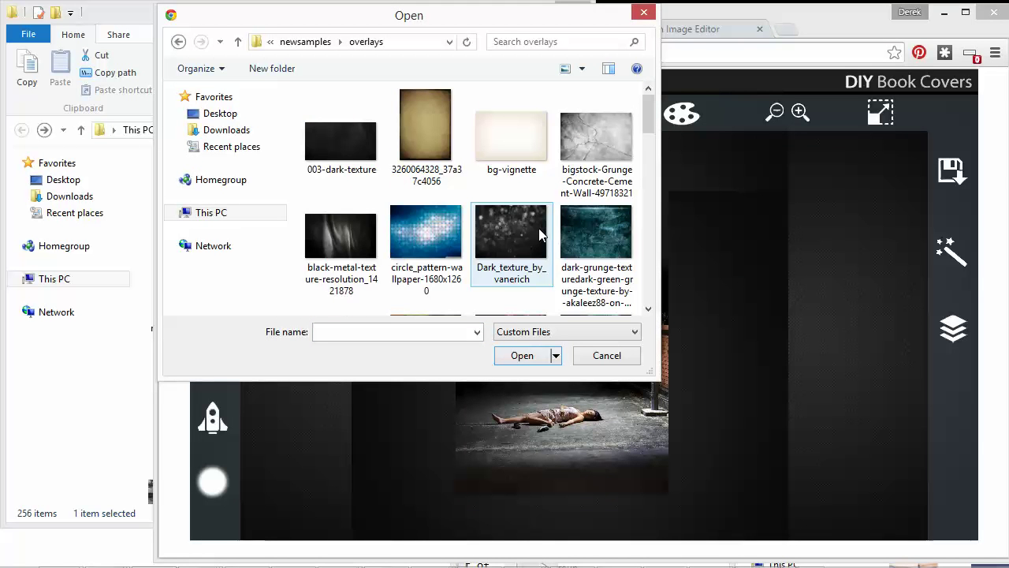
click(525, 240)
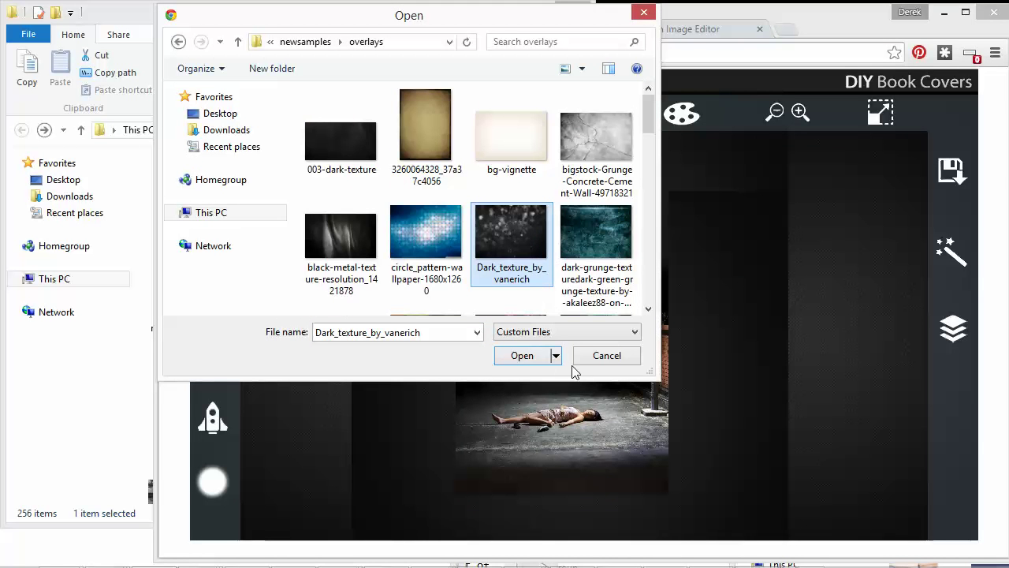
click(530, 356)
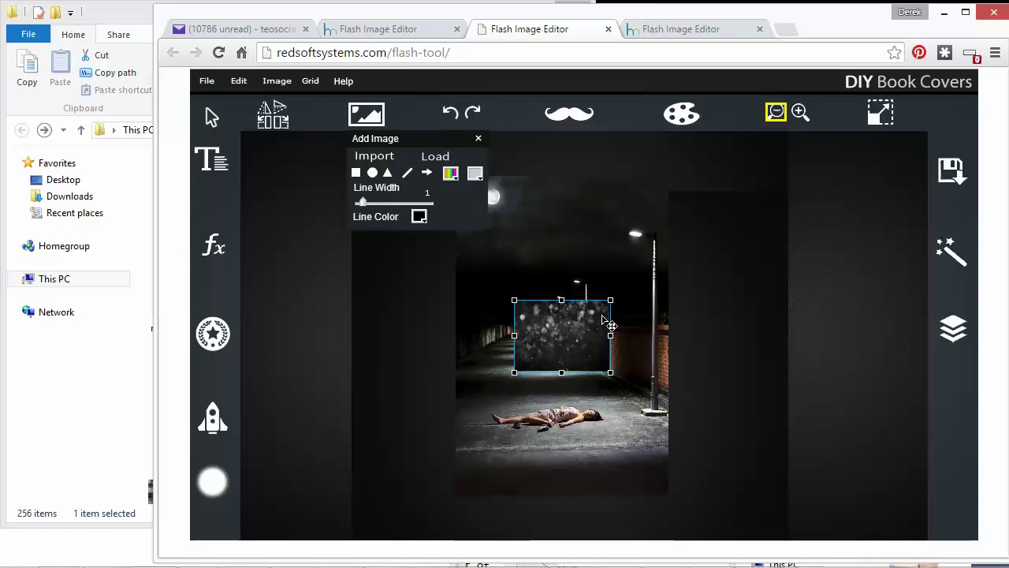
- Enlarge the dark texture past the cover's width and position it over the upper half of the street photo
drag(734, 255, 730, 257)
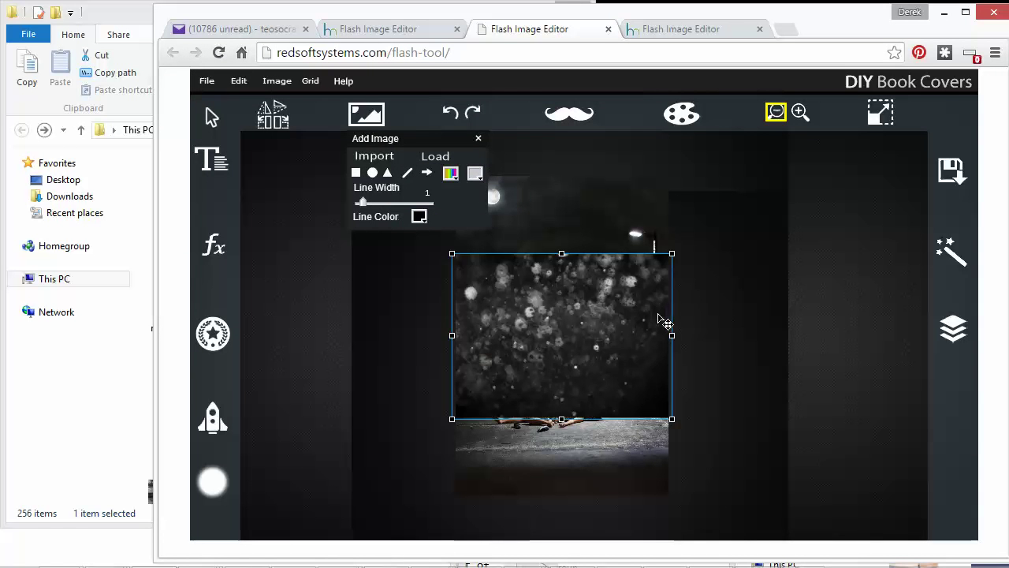
drag(660, 315, 622, 273)
click(478, 138)
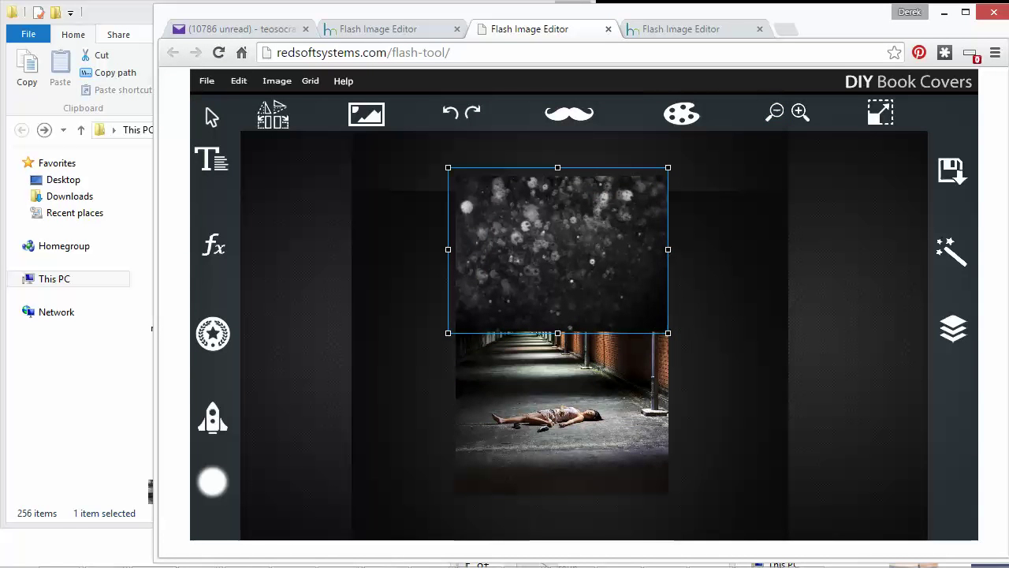
click(703, 342)
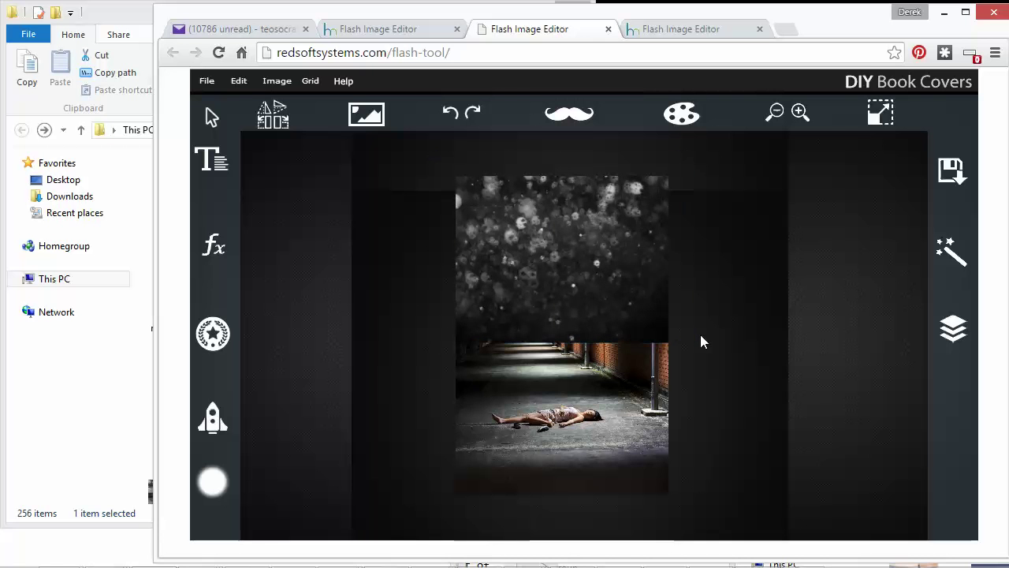
- Set the blend mode of the dark texture layer to Lighten
click(953, 330)
click(942, 379)
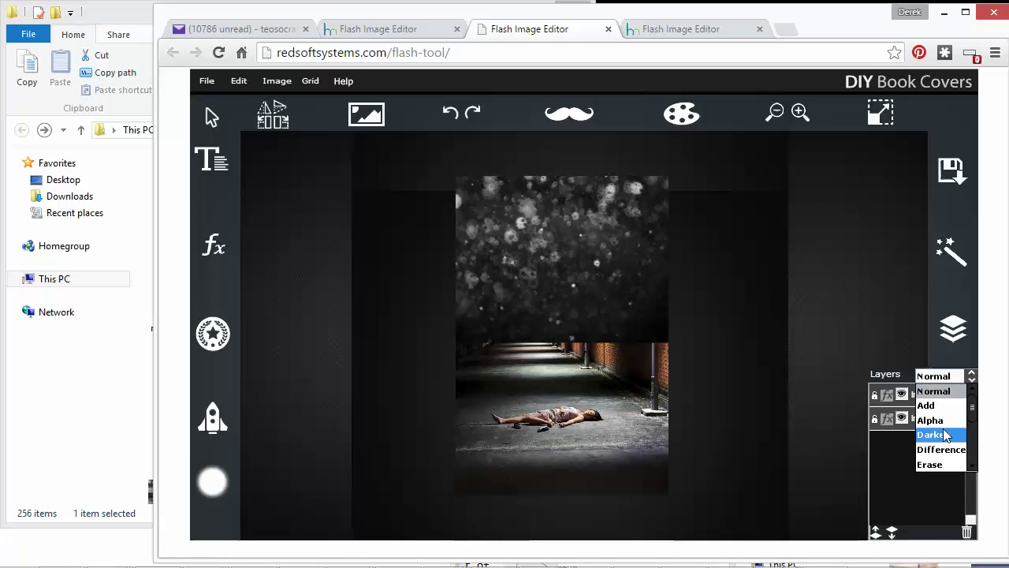
scroll(943, 439, down, 1)
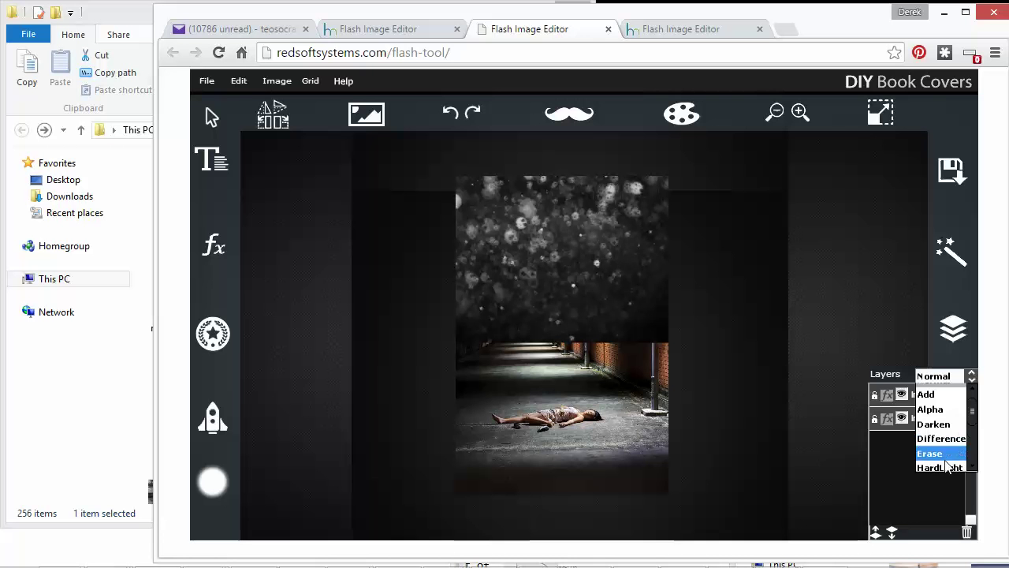
scroll(947, 444, down, 4)
click(940, 454)
click(928, 398)
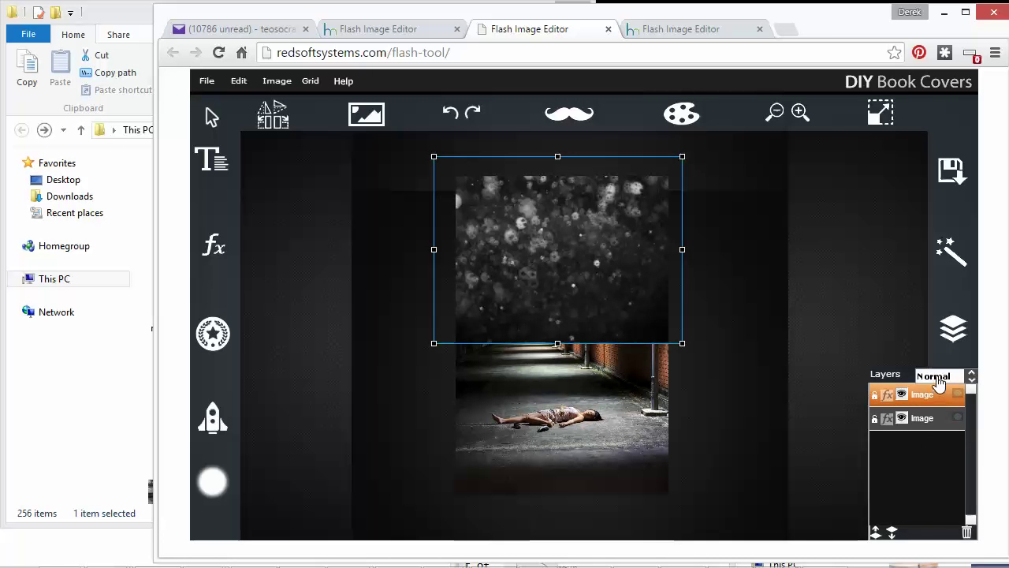
click(940, 376)
click(938, 456)
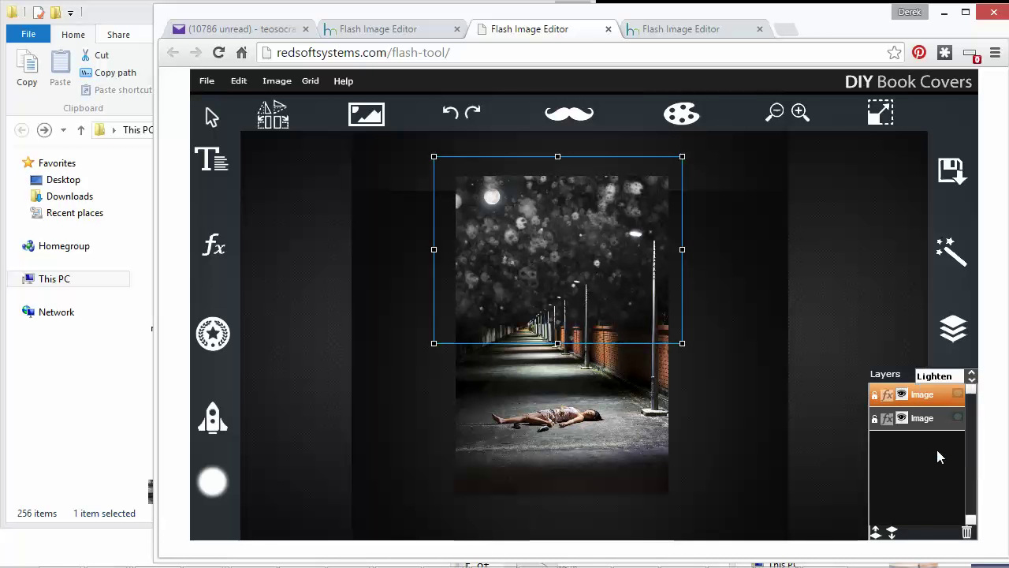
- Move the dark texture over the lower half of the cover and enlarge it slightly
click(720, 300)
mouse_move(590, 266)
mouse_down()
mouse_move(580, 235)
mouse_move(585, 255)
mouse_up()
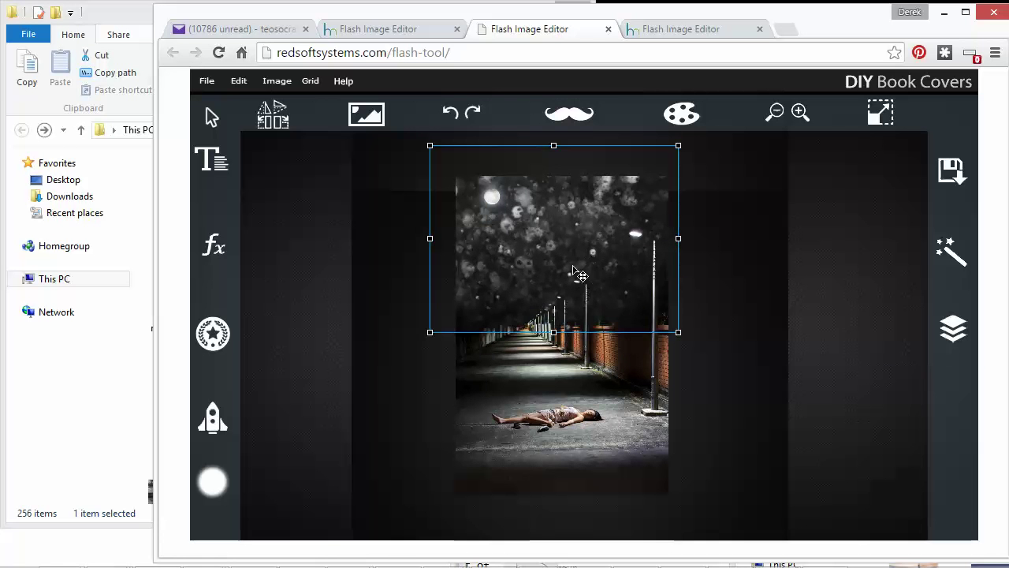
drag(530, 276, 538, 472)
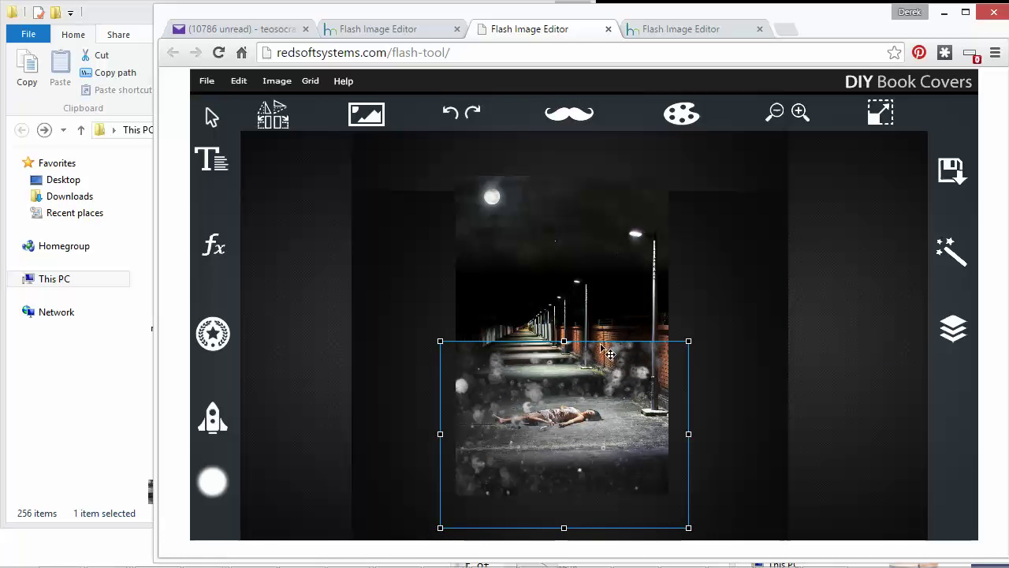
mouse_move(602, 432)
mouse_down()
mouse_move(628, 413)
mouse_move(595, 426)
mouse_up()
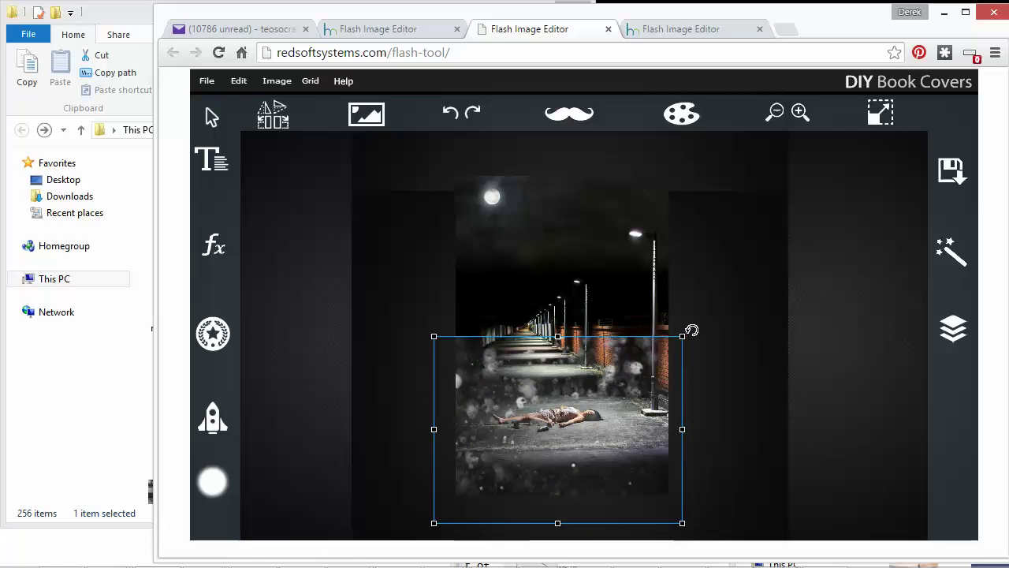
drag(683, 335, 697, 325)
- Enlarge the street photo and shift it down so the lying woman sits near the cover's lower edge
click(734, 291)
click(618, 281)
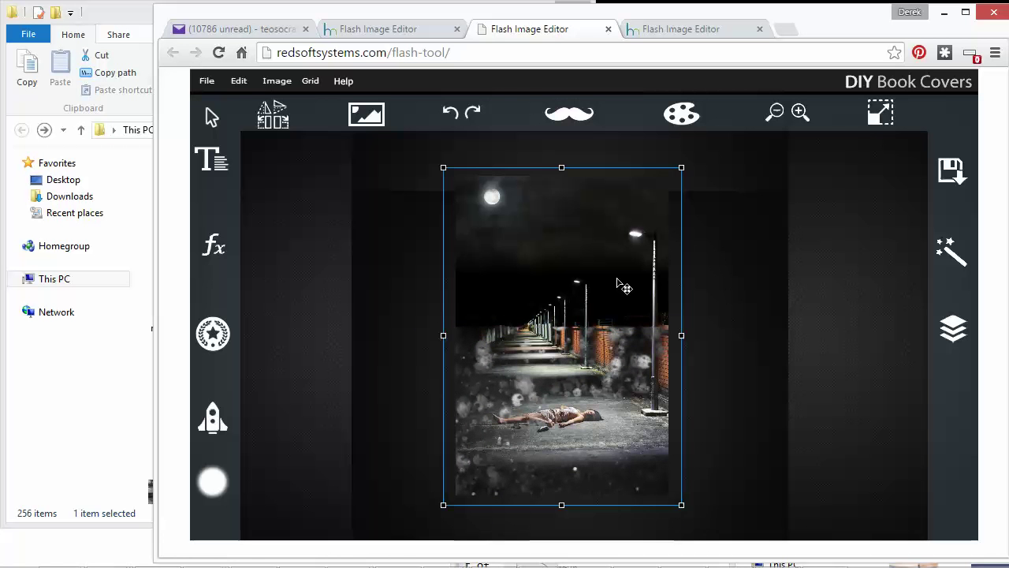
drag(607, 295, 617, 296)
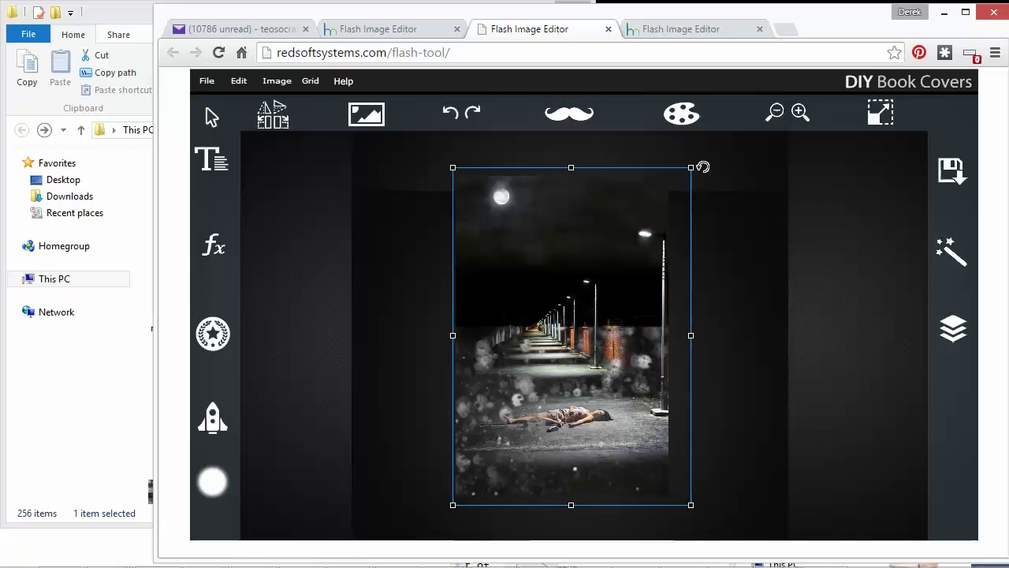
drag(691, 168, 717, 170)
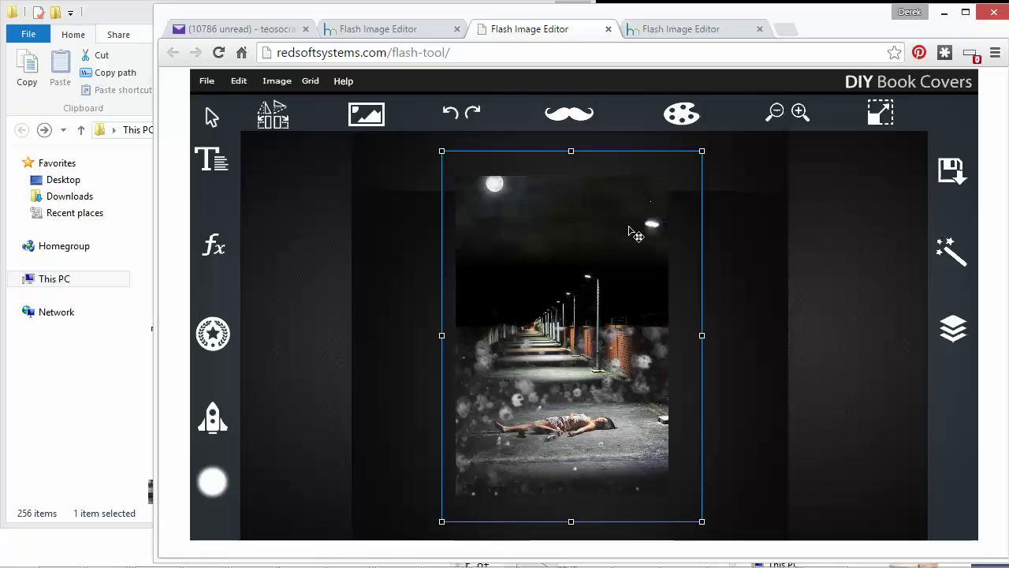
mouse_move(636, 233)
mouse_down()
mouse_move(654, 232)
mouse_move(638, 230)
mouse_up()
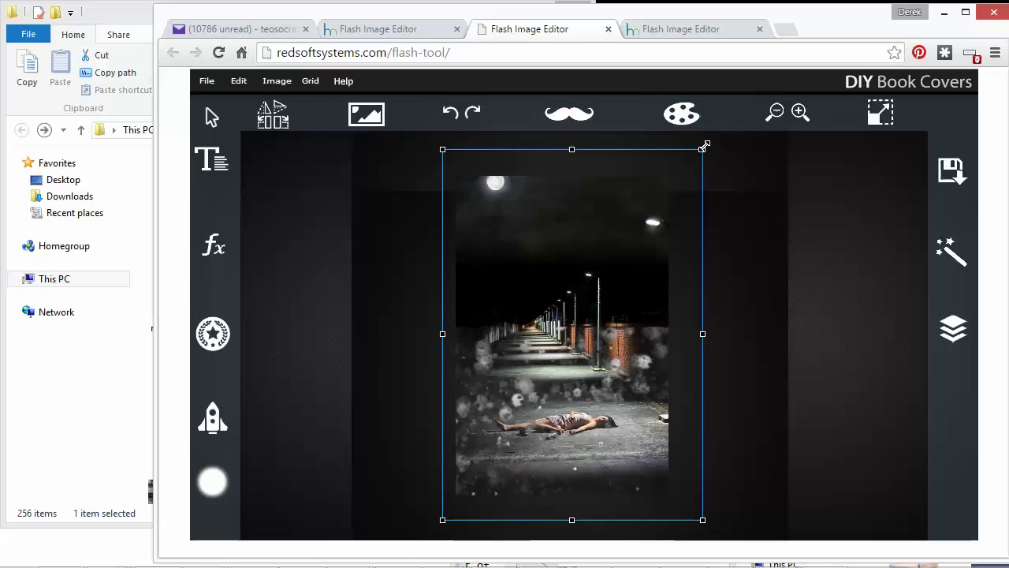
drag(703, 148, 711, 137)
drag(627, 196, 640, 233)
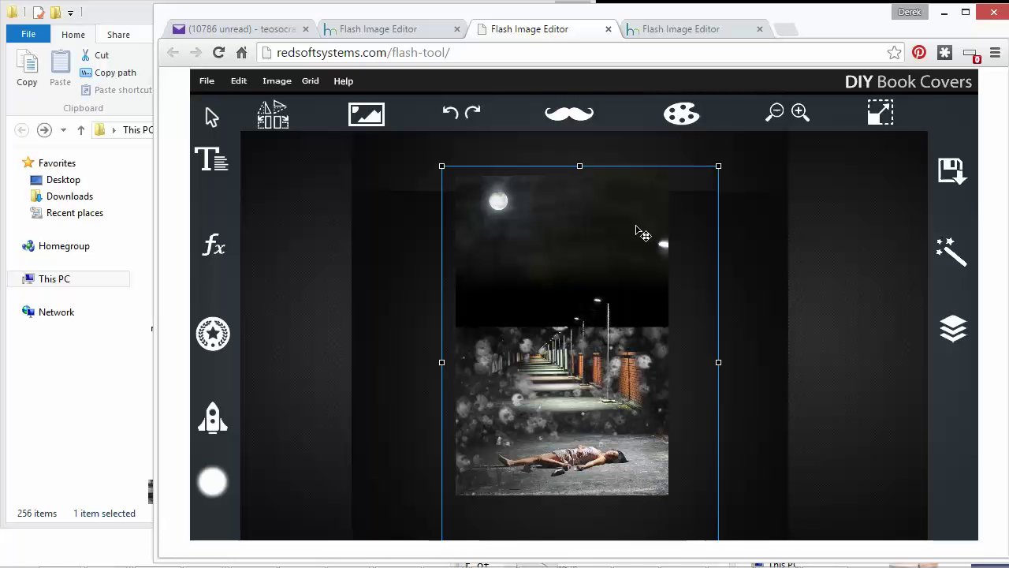
click(772, 271)
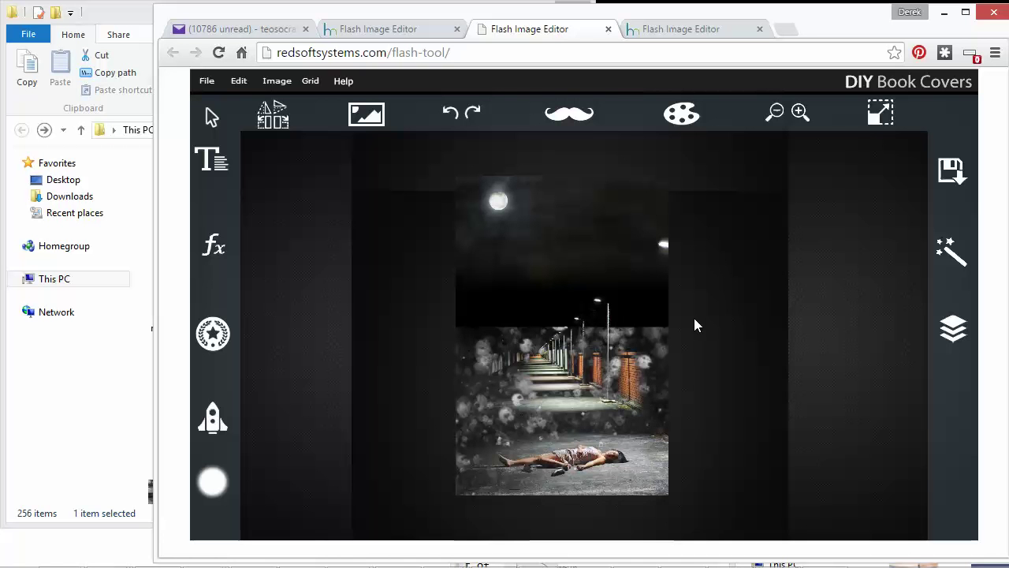
- Soften the dark texture layer's upper edge with the Eraser, using a size of about 65 and maximum softness
click(953, 330)
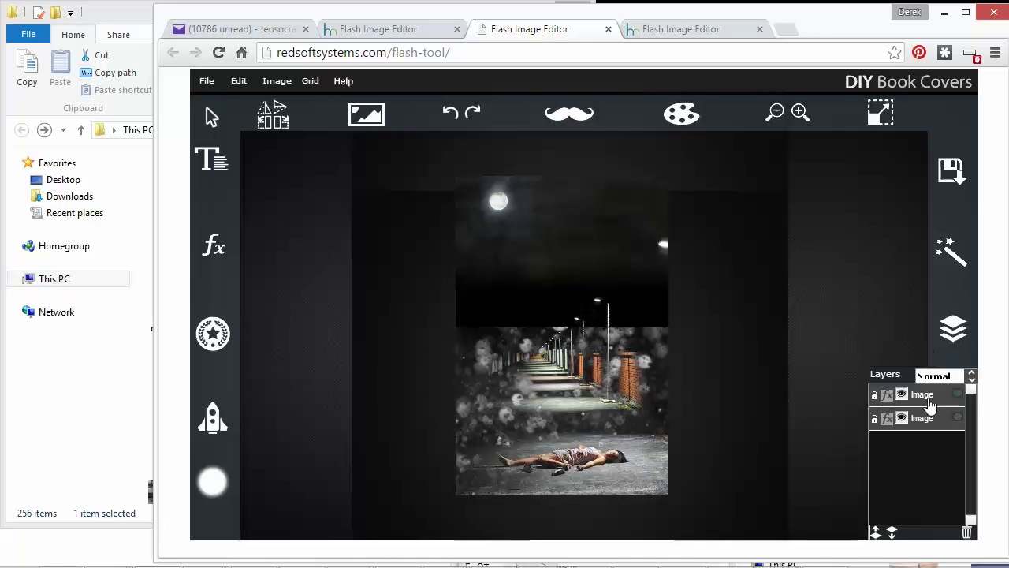
click(903, 396)
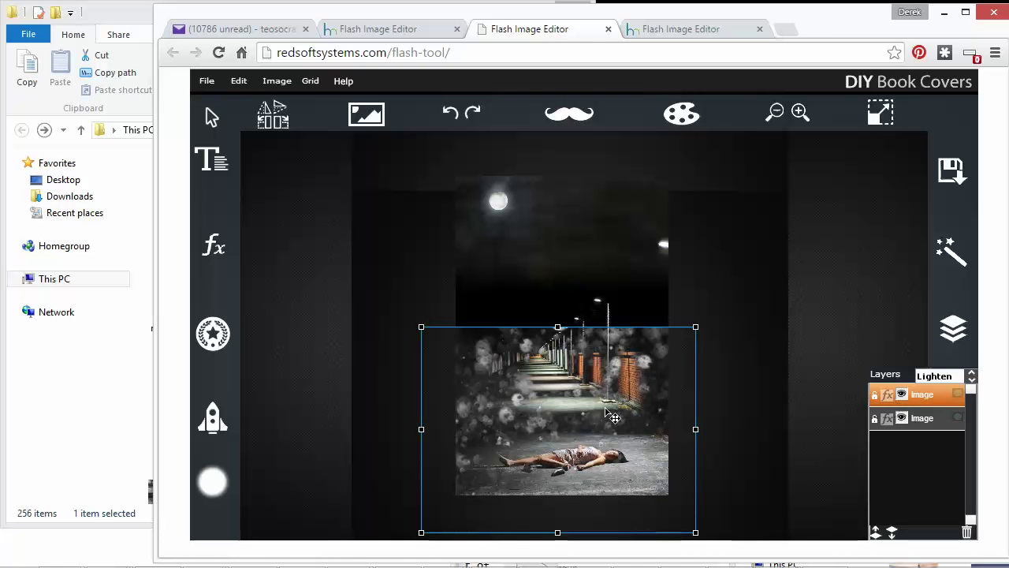
click(212, 482)
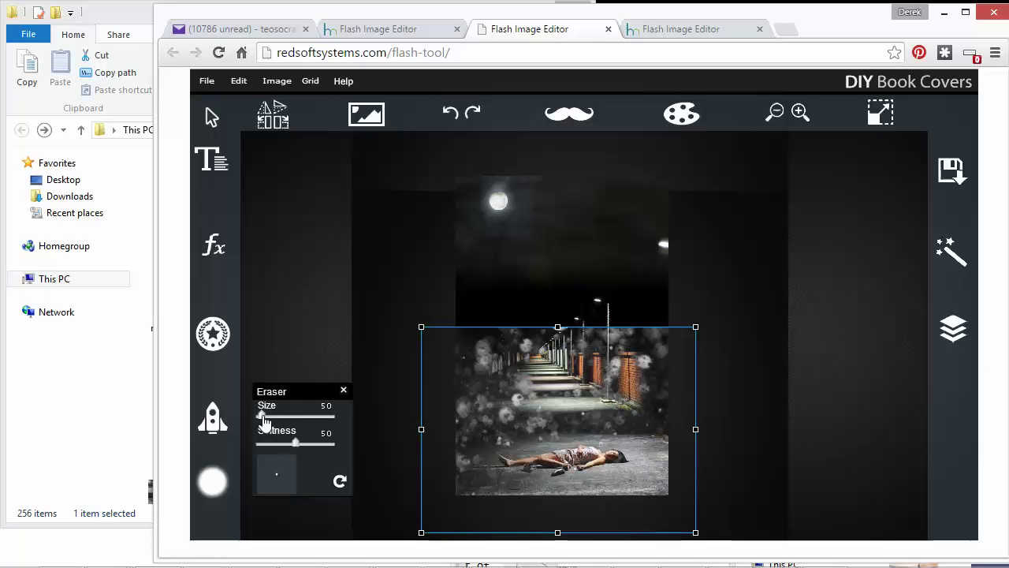
mouse_move(261, 416)
mouse_down()
mouse_move(330, 416)
mouse_move(336, 443)
mouse_up()
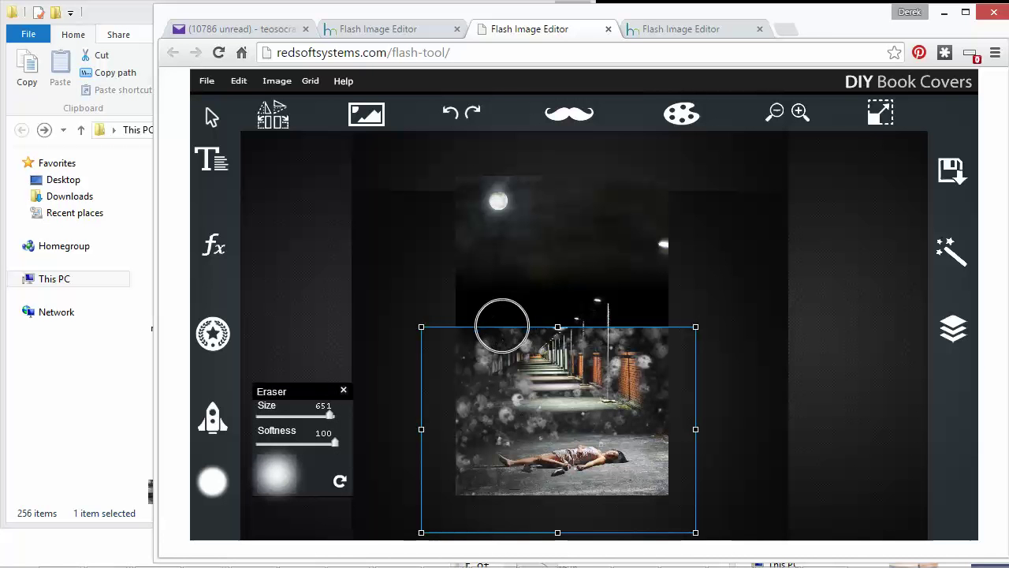
mouse_move(502, 326)
mouse_down()
mouse_move(706, 323)
mouse_move(442, 329)
mouse_move(633, 321)
mouse_up()
click(741, 289)
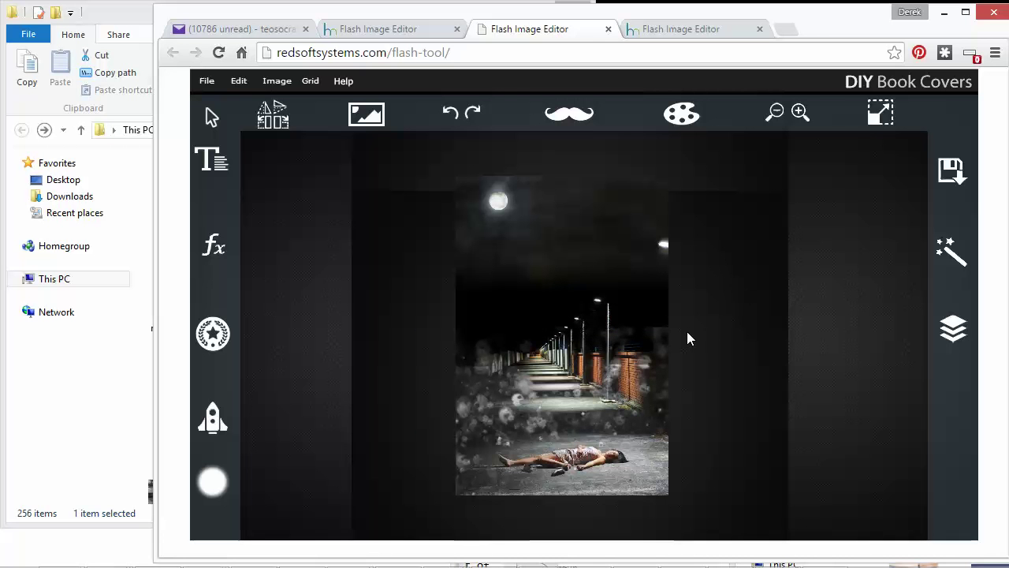
- Erase the leftover edge of the dark texture layer above the brick wall with the soft Eraser
click(953, 328)
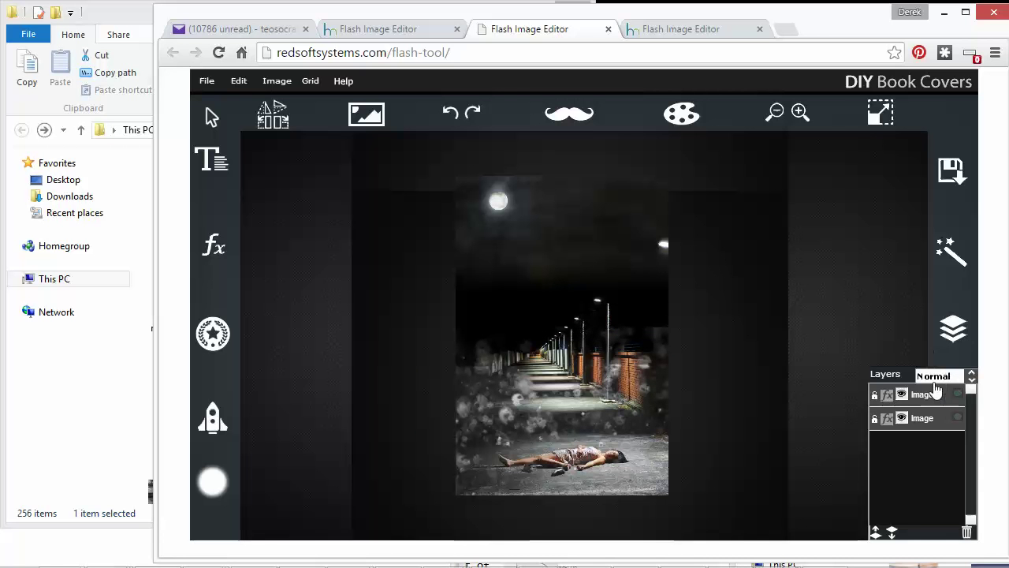
click(921, 395)
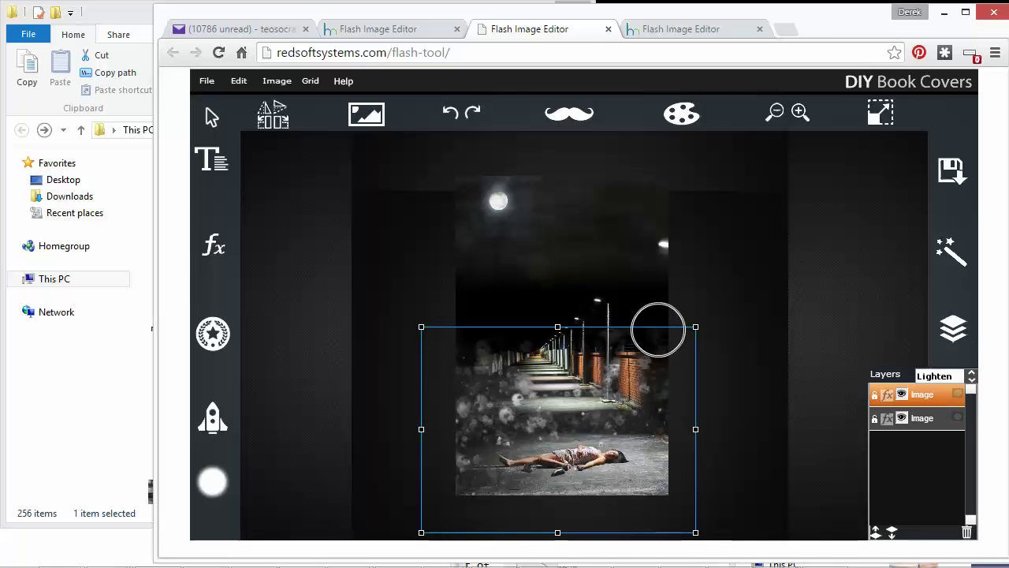
click(716, 298)
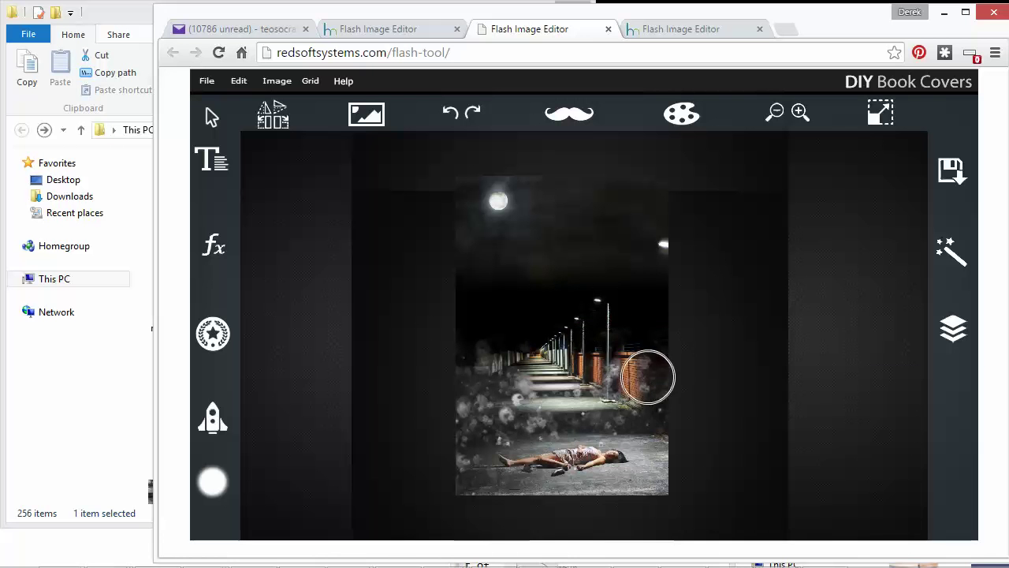
mouse_move(646, 377)
mouse_down()
mouse_move(641, 404)
mouse_move(652, 411)
mouse_move(584, 367)
mouse_up()
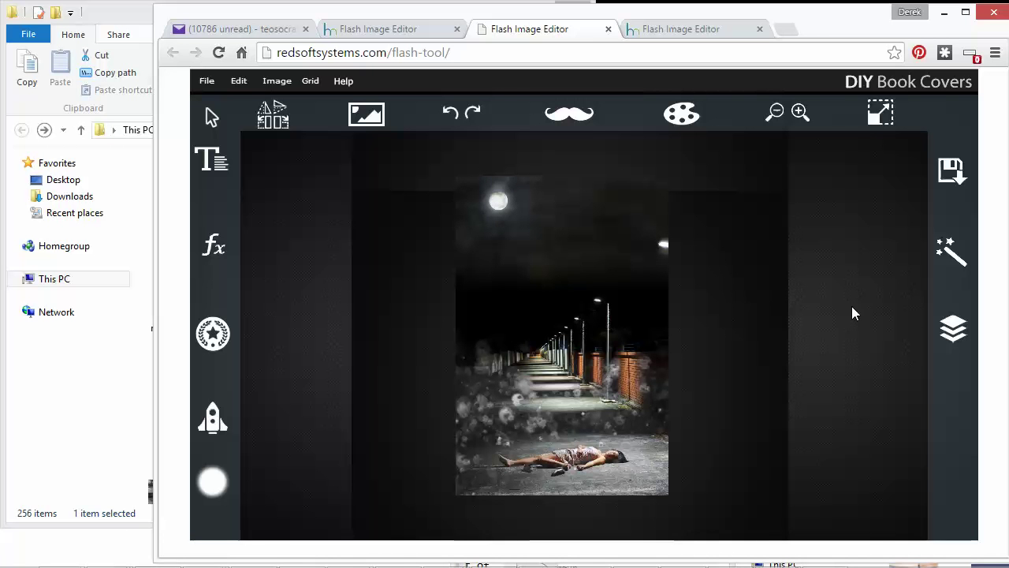
- Duplicate the street photo layer and place the copy above the dark texture layer
click(953, 330)
click(931, 395)
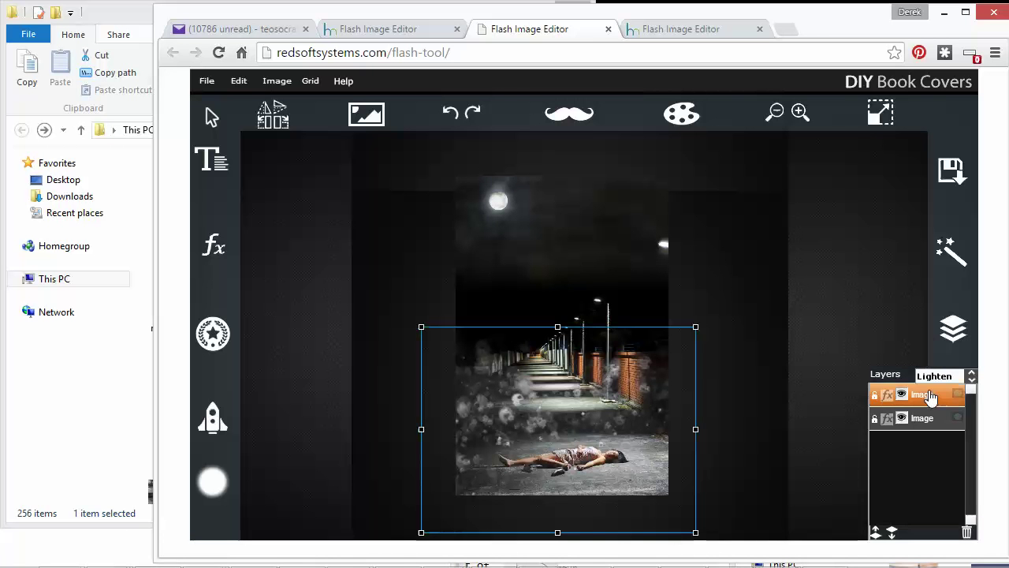
click(927, 418)
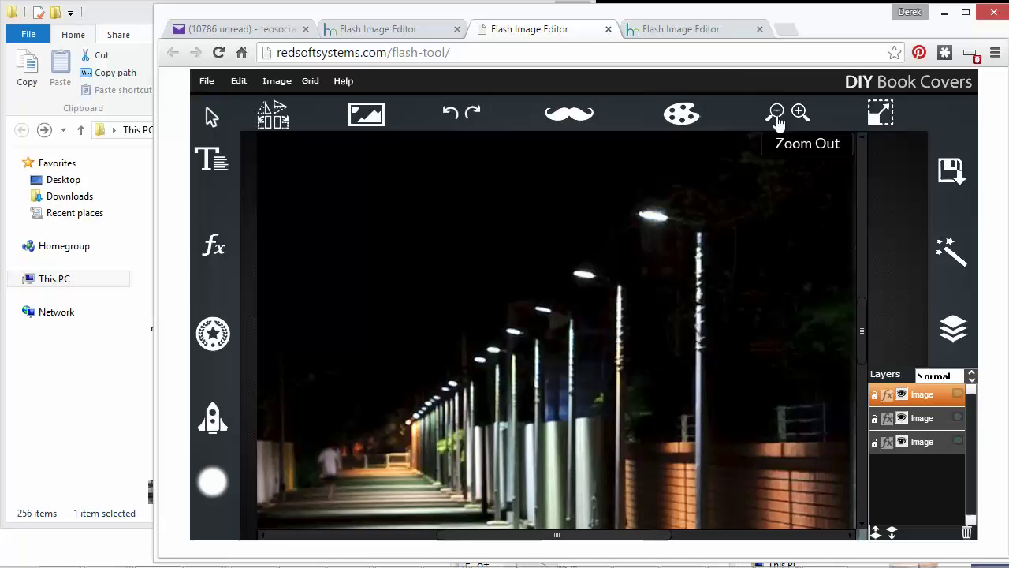
- Enlarge the copied street photo and shift it so its moon sits near the cover's upper-left corner
click(777, 113)
click(777, 113)
click(777, 113)
click(776, 113)
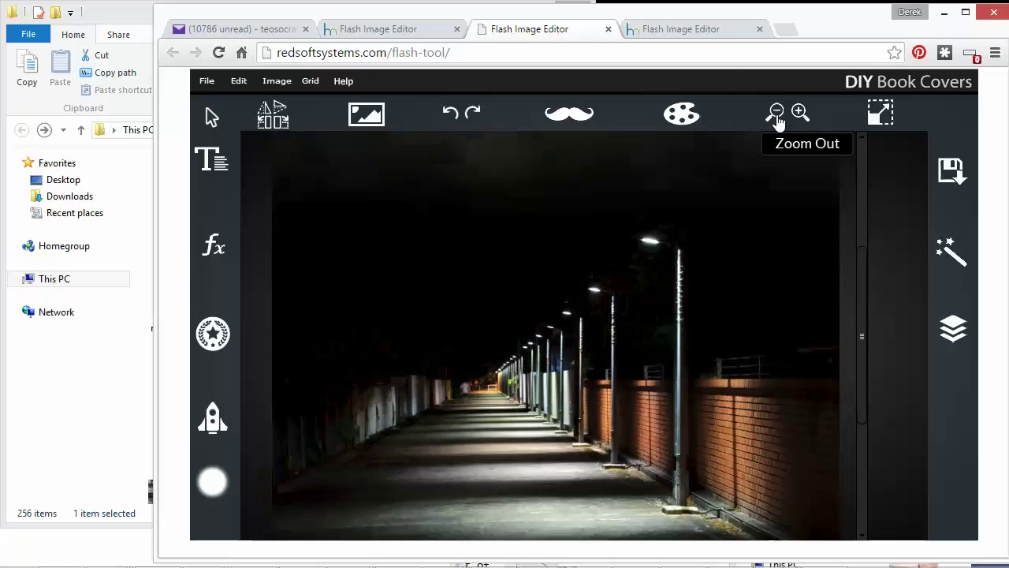
click(777, 112)
click(776, 112)
click(777, 113)
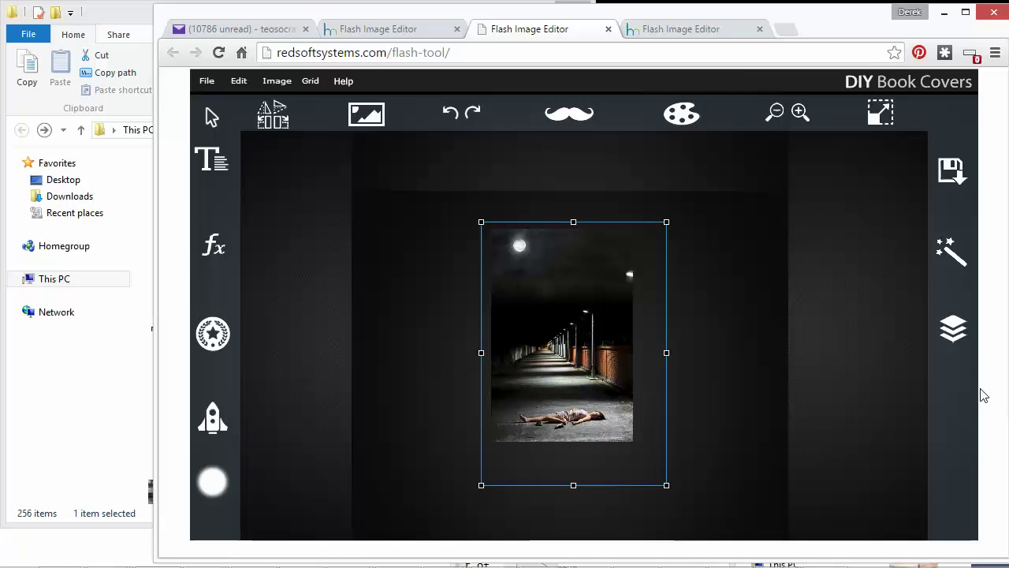
click(953, 328)
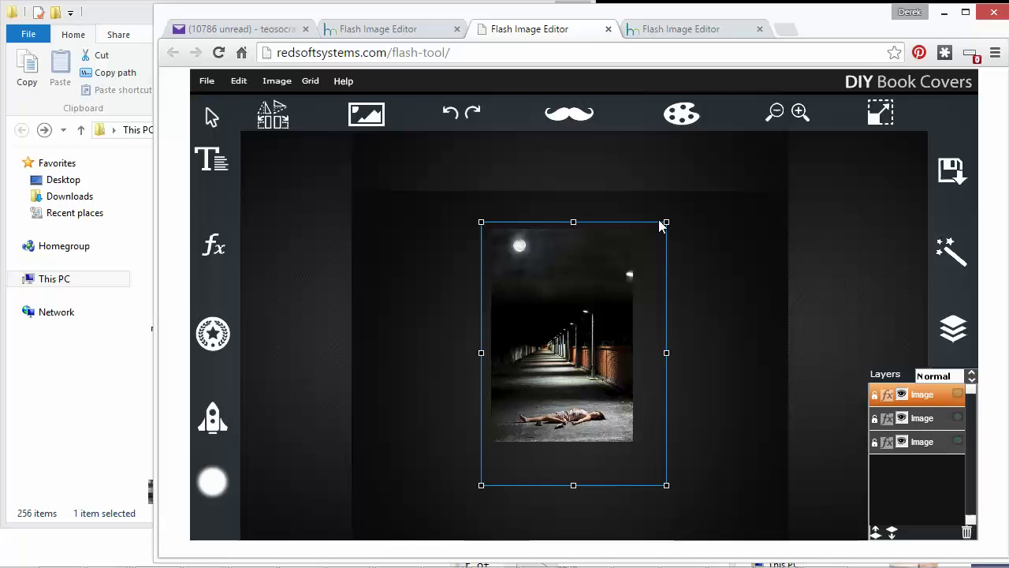
drag(731, 183, 823, 145)
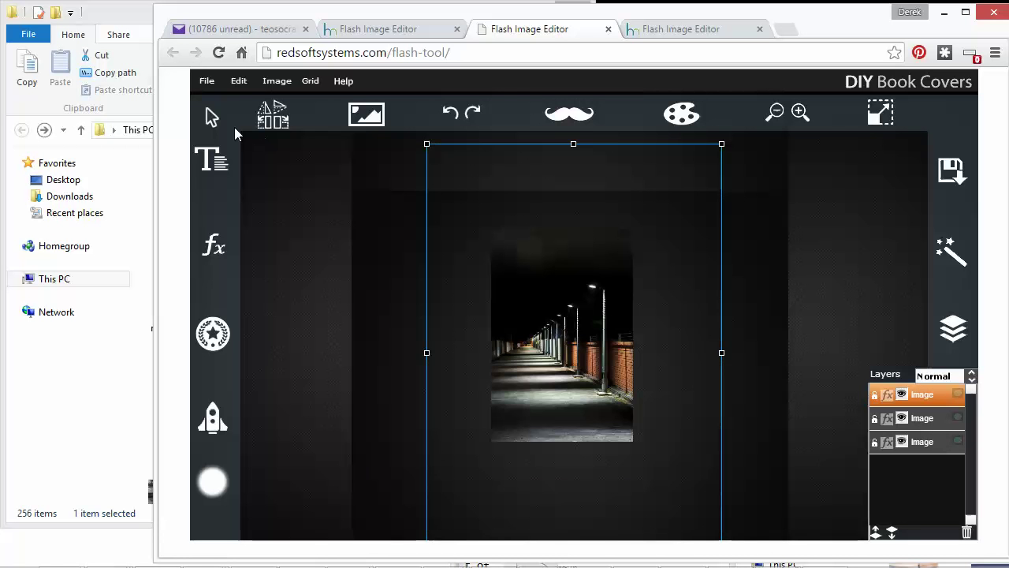
drag(523, 264, 567, 341)
drag(413, 186, 403, 171)
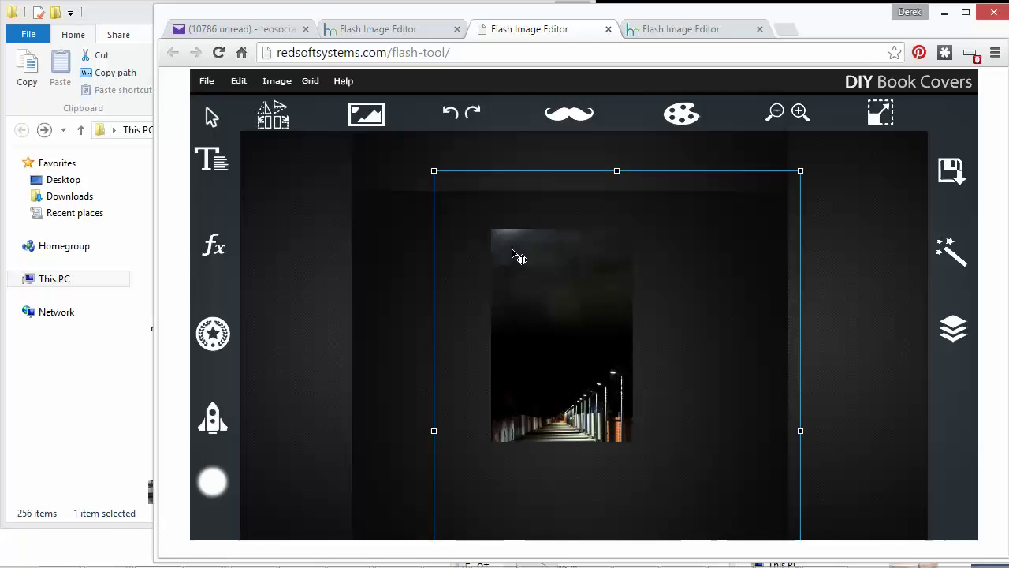
mouse_move(523, 260)
mouse_down()
mouse_move(550, 298)
mouse_move(536, 289)
mouse_move(541, 299)
mouse_up()
- Erase the lower part of the enlarged copy with the soft Eraser, keeping its moon and night sky
click(214, 478)
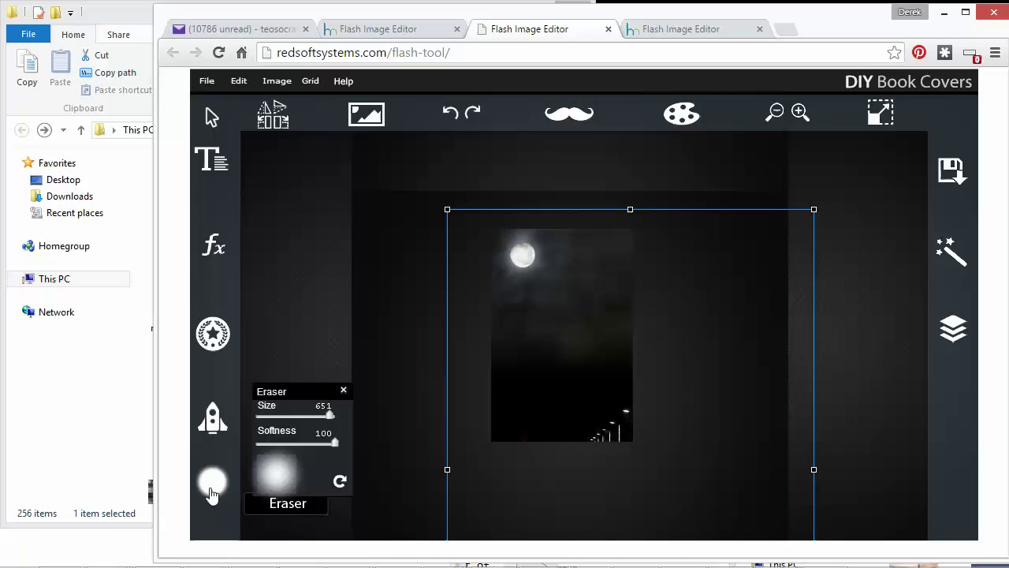
mouse_move(534, 437)
mouse_down()
mouse_move(618, 440)
mouse_move(521, 439)
mouse_move(520, 428)
mouse_move(625, 417)
mouse_move(538, 410)
mouse_move(581, 394)
mouse_move(546, 378)
mouse_move(626, 348)
mouse_move(593, 342)
mouse_move(630, 330)
mouse_move(521, 379)
mouse_move(511, 415)
mouse_move(521, 433)
mouse_move(513, 369)
mouse_move(524, 347)
mouse_move(510, 336)
mouse_move(528, 373)
mouse_move(558, 369)
mouse_move(584, 349)
mouse_move(590, 318)
mouse_move(646, 313)
mouse_up()
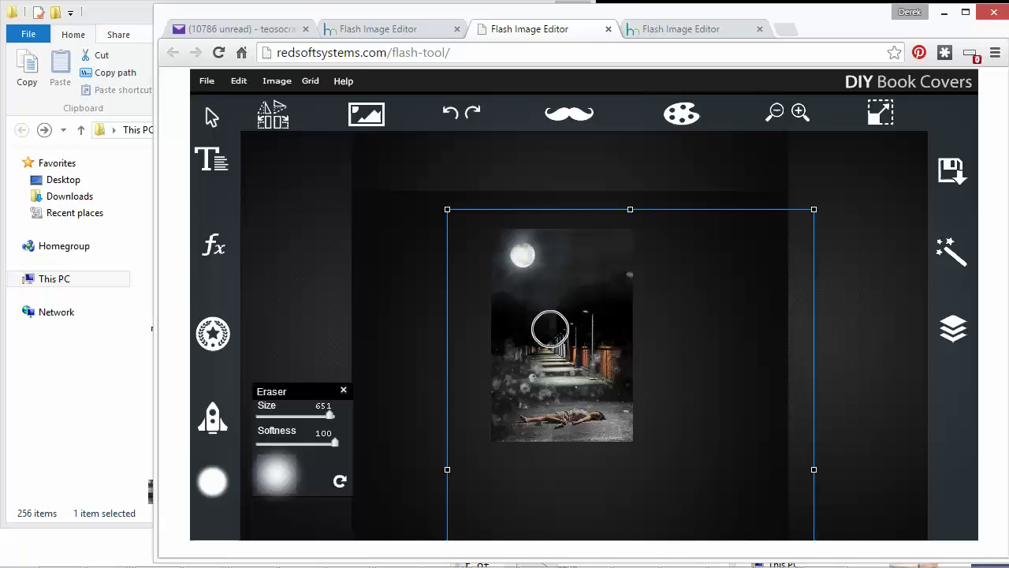
drag(550, 329, 577, 317)
click(702, 258)
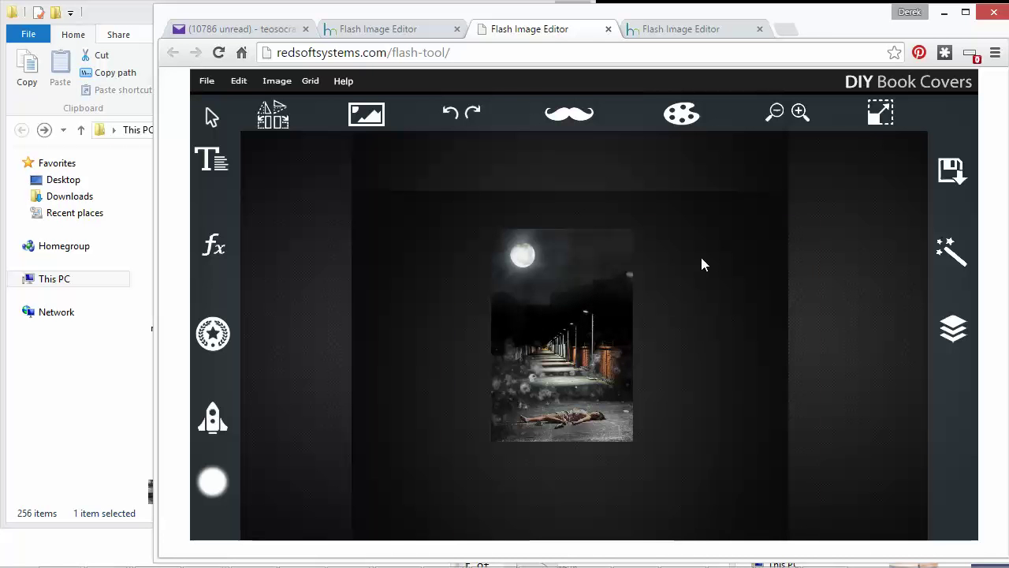
- Compare the cover with and without the top copy, then erase its remains over the lying woman and pavement
click(953, 328)
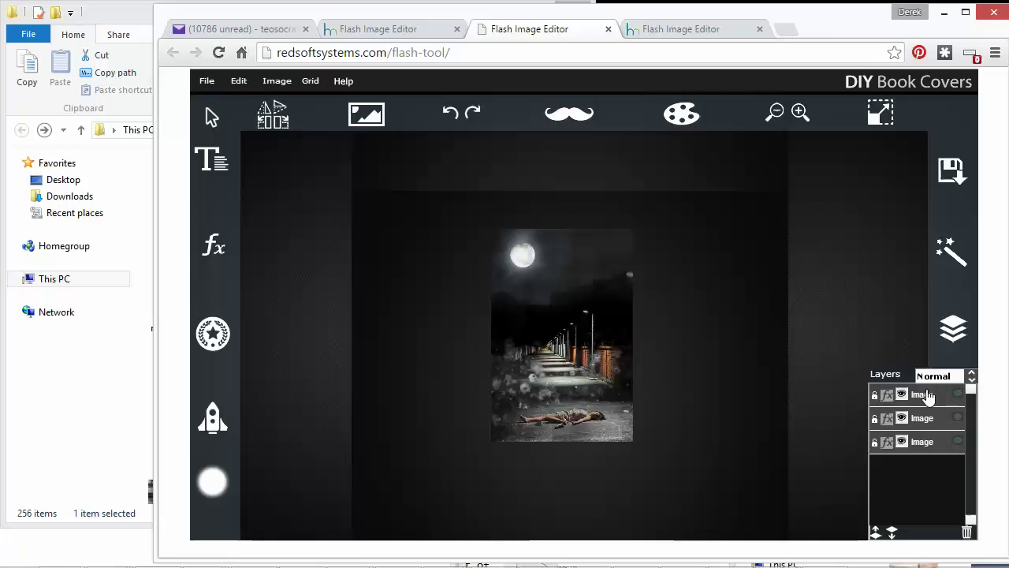
click(927, 396)
click(902, 395)
click(903, 396)
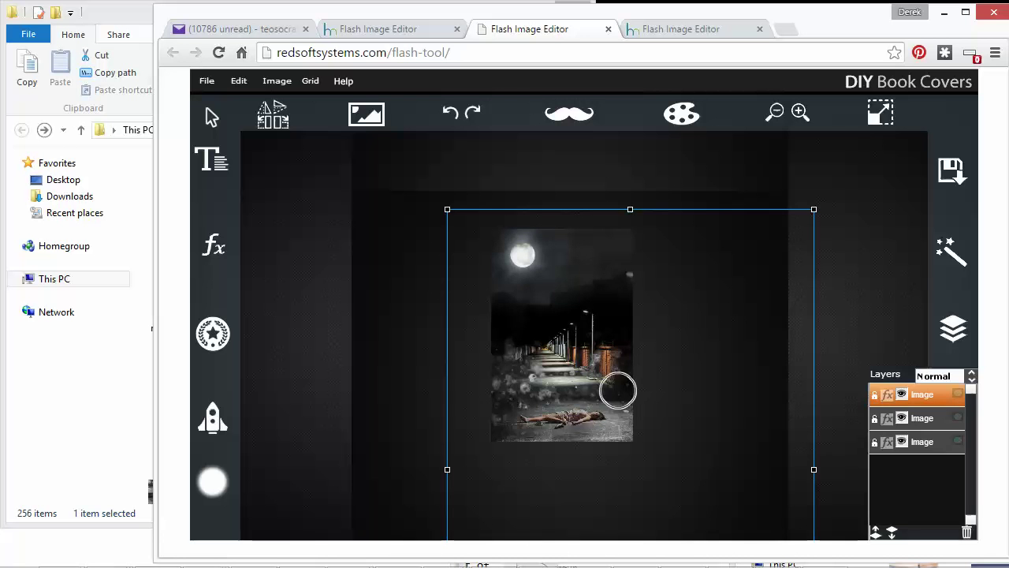
mouse_move(630, 410)
mouse_down()
mouse_move(538, 411)
mouse_move(505, 400)
mouse_move(513, 383)
mouse_move(581, 418)
mouse_up()
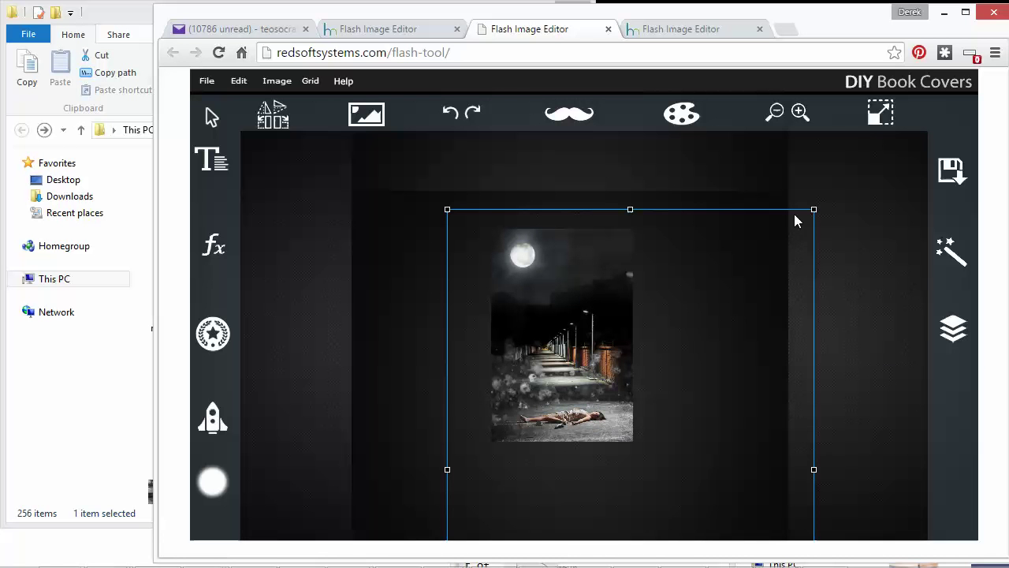
- Erase the top copy's sky remains above the street lamps and over the light at the cover's right edge
click(800, 114)
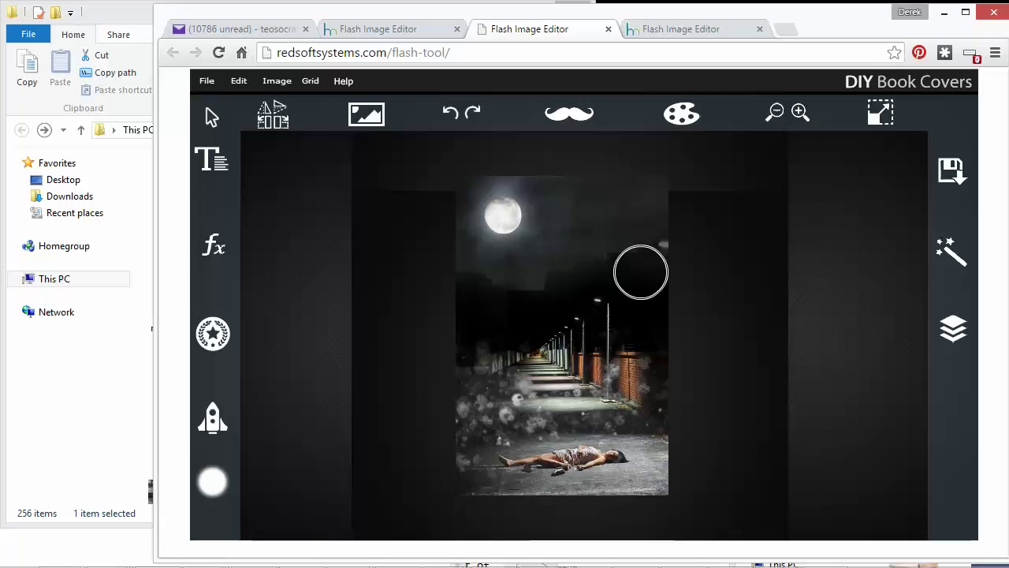
click(952, 330)
click(913, 398)
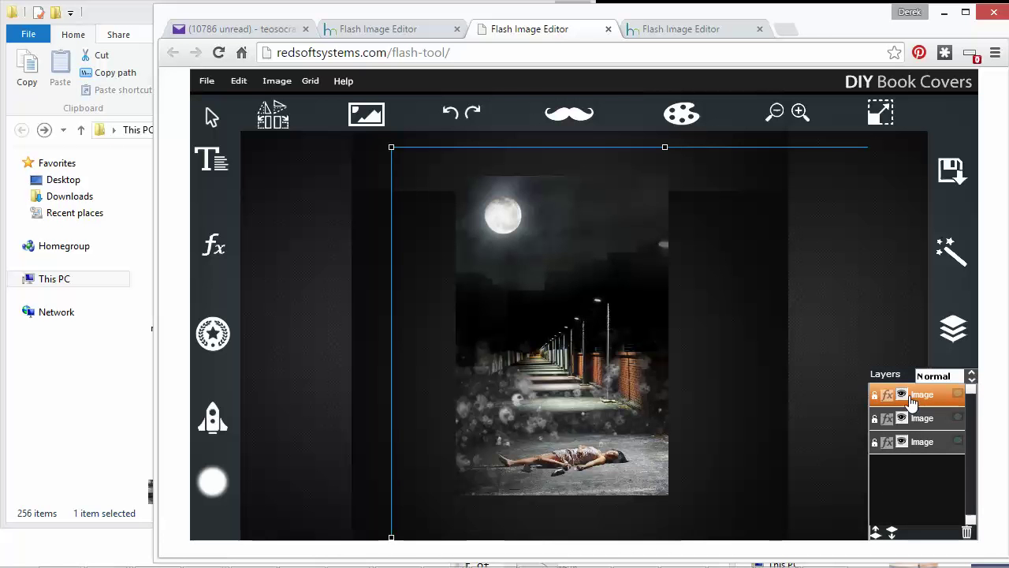
click(904, 398)
click(904, 397)
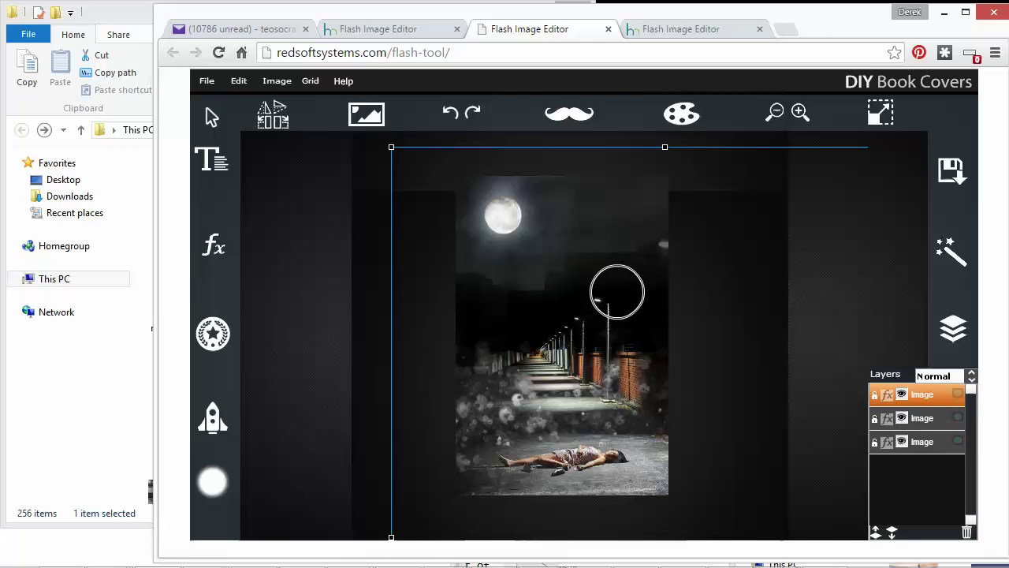
mouse_move(633, 293)
mouse_down()
mouse_move(689, 269)
mouse_move(667, 286)
mouse_up()
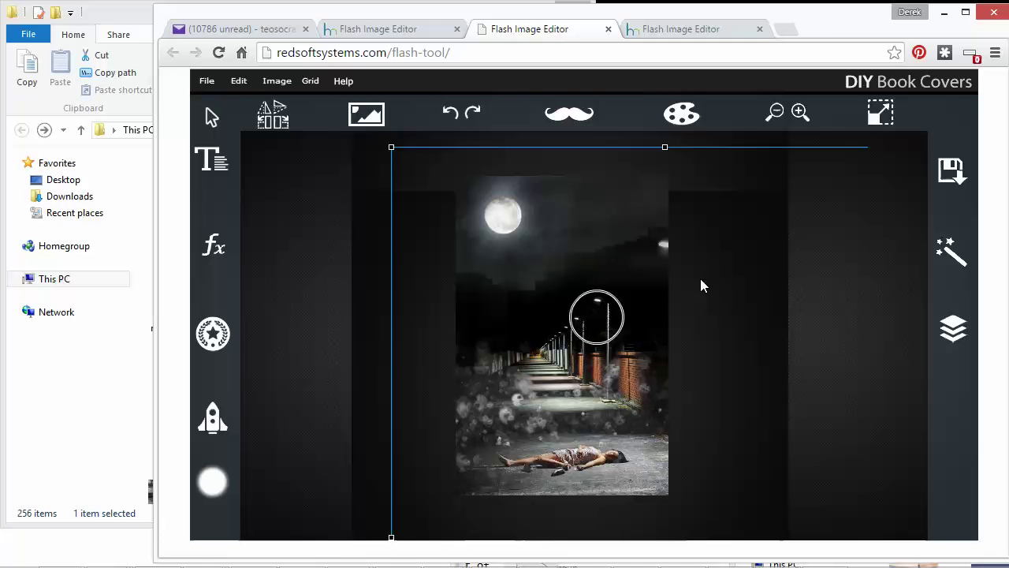
click(738, 286)
- Open the save options for the cover
click(949, 183)
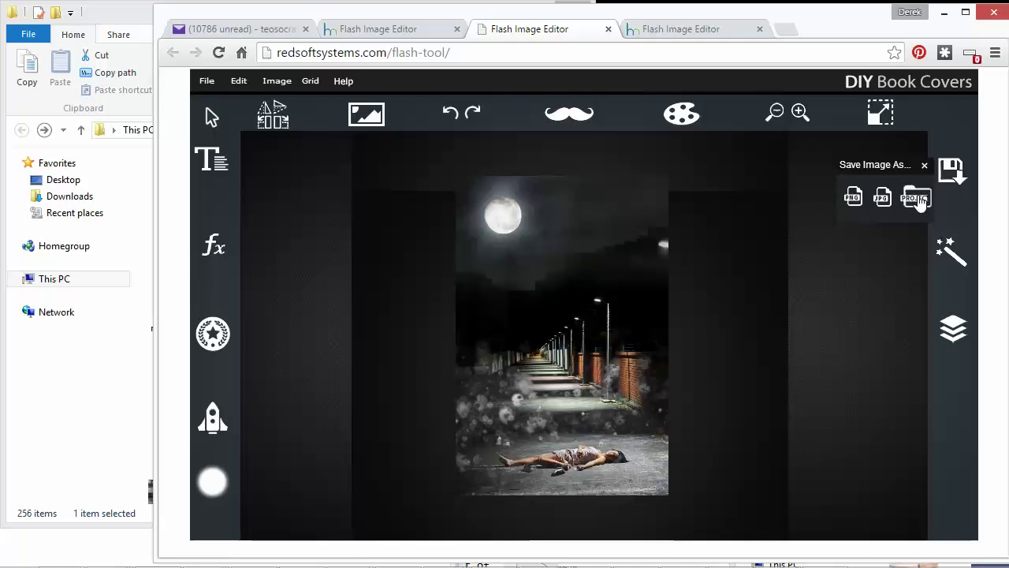